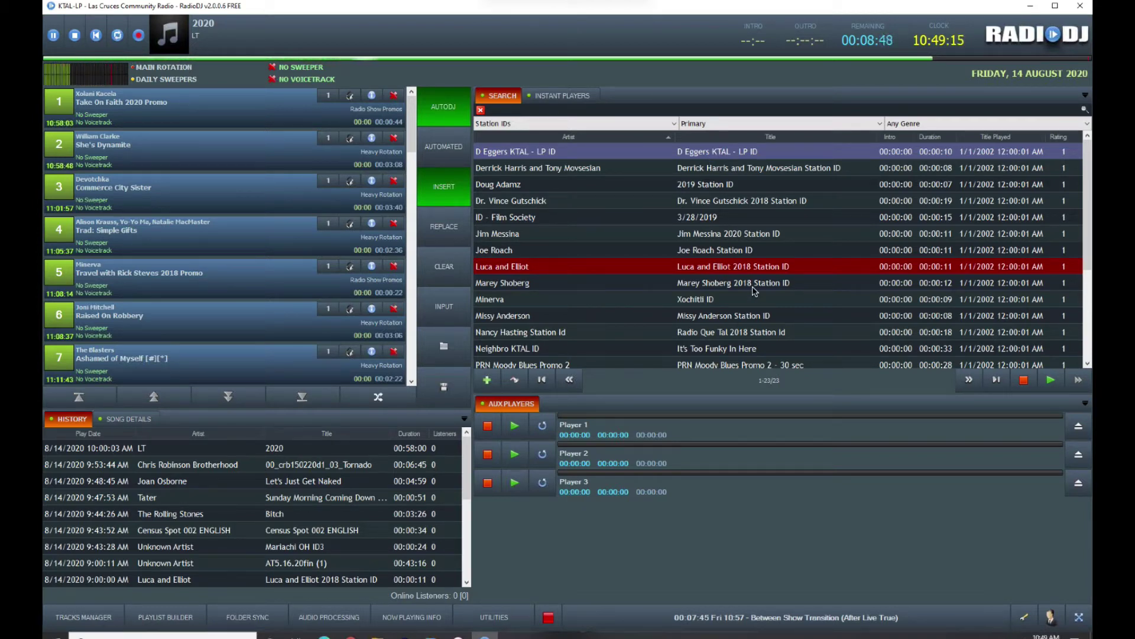
Filter the track search to the Radio Shows category and review its list of subcategories.
left_click(559, 125)
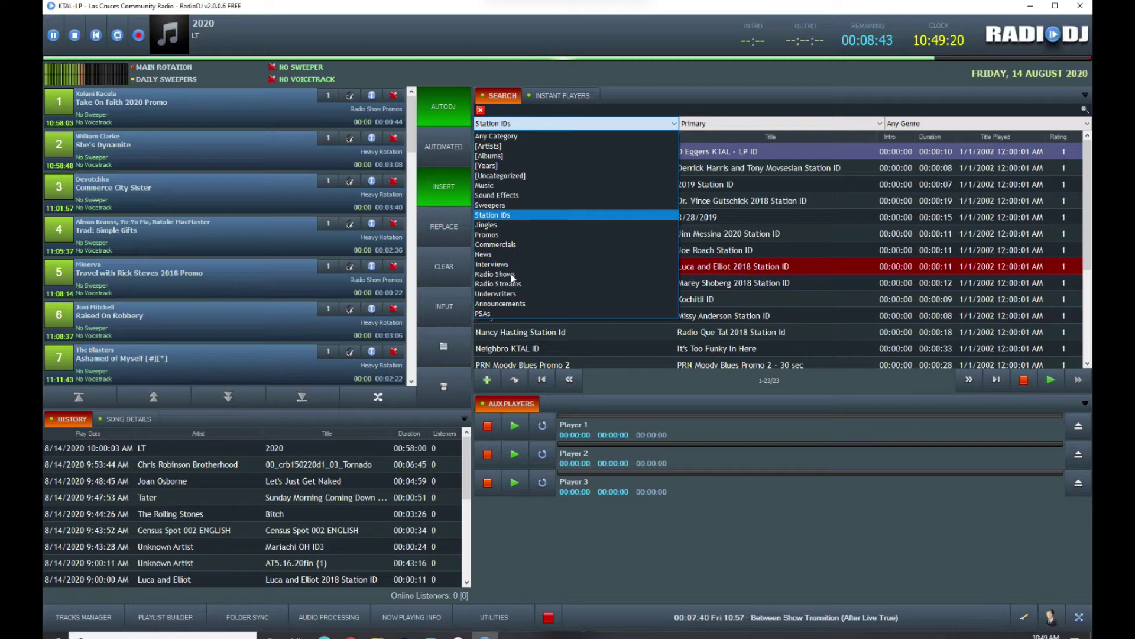
left_click(512, 273)
left_click(735, 124)
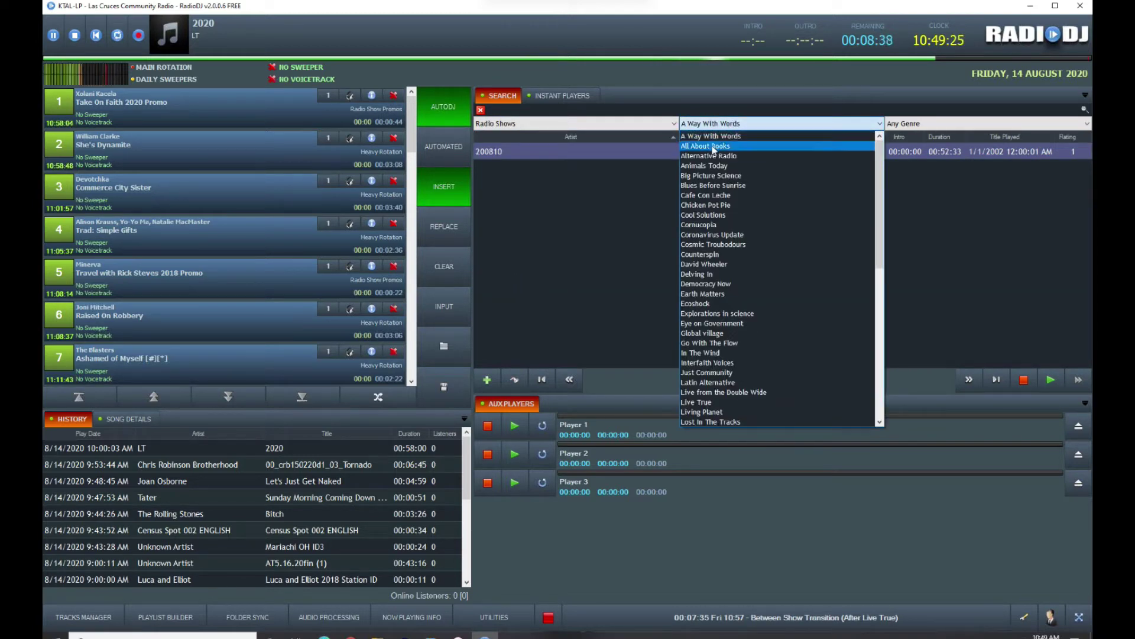
left_click(633, 195)
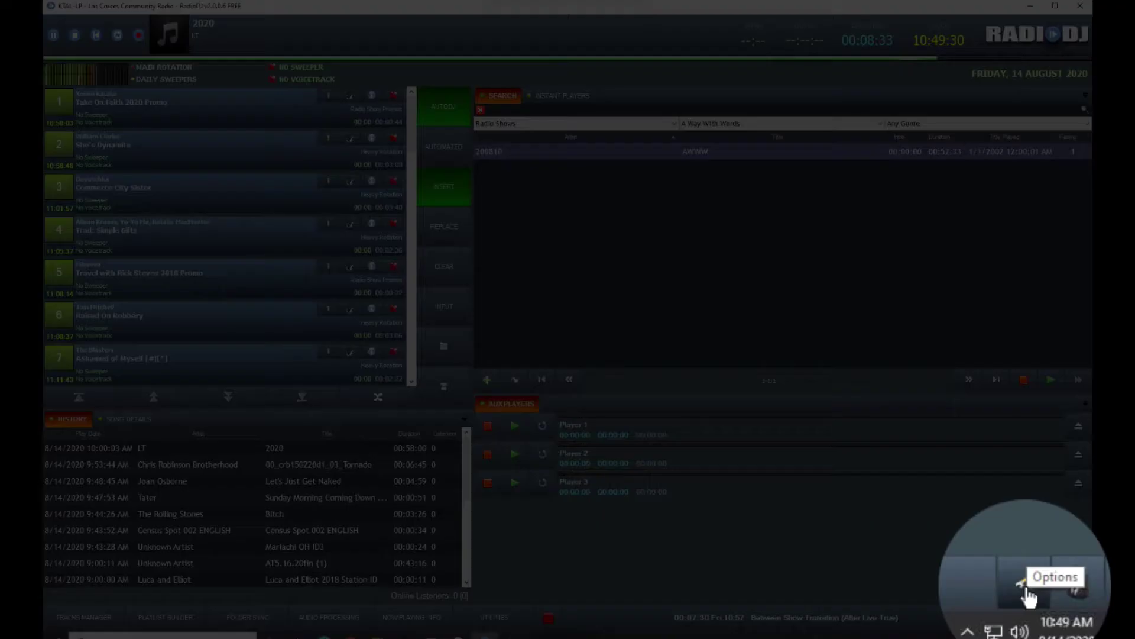
Add an "Artist Spotlight" subcategory to the Radio Shows category in the Categories Manager, then save and close the configuration.
left_click(1026, 619)
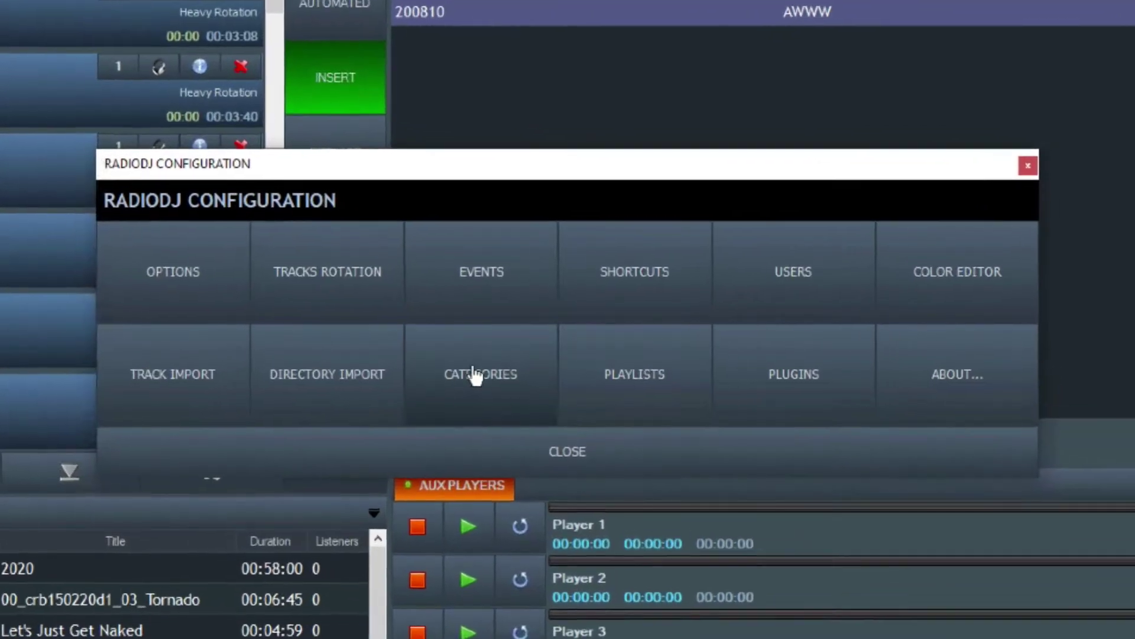
left_click(486, 363)
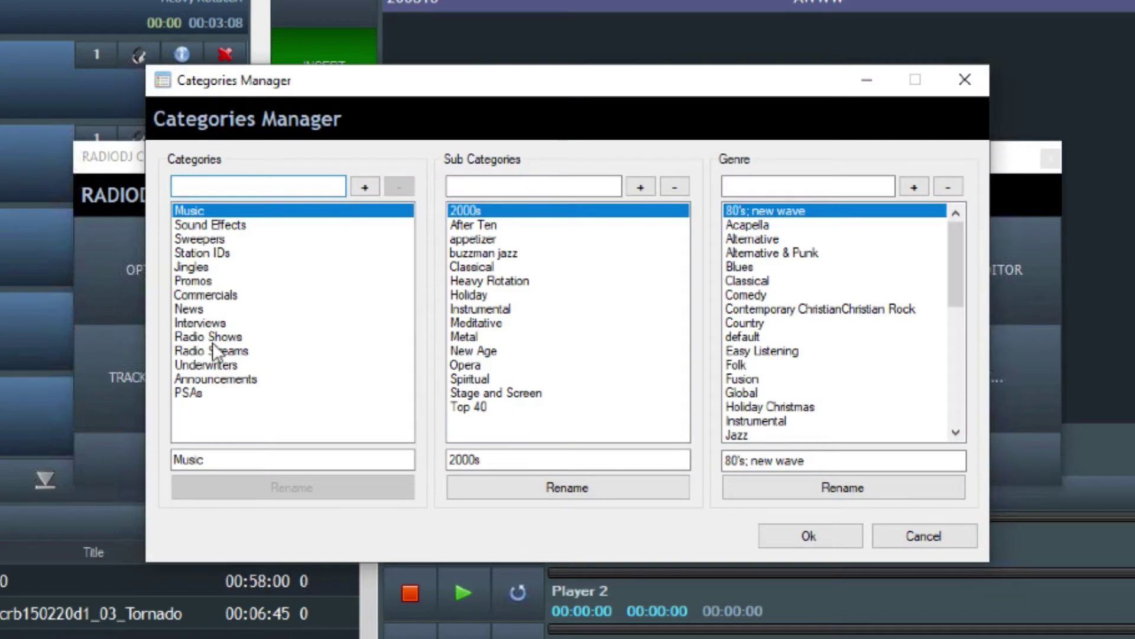
left_click(219, 336)
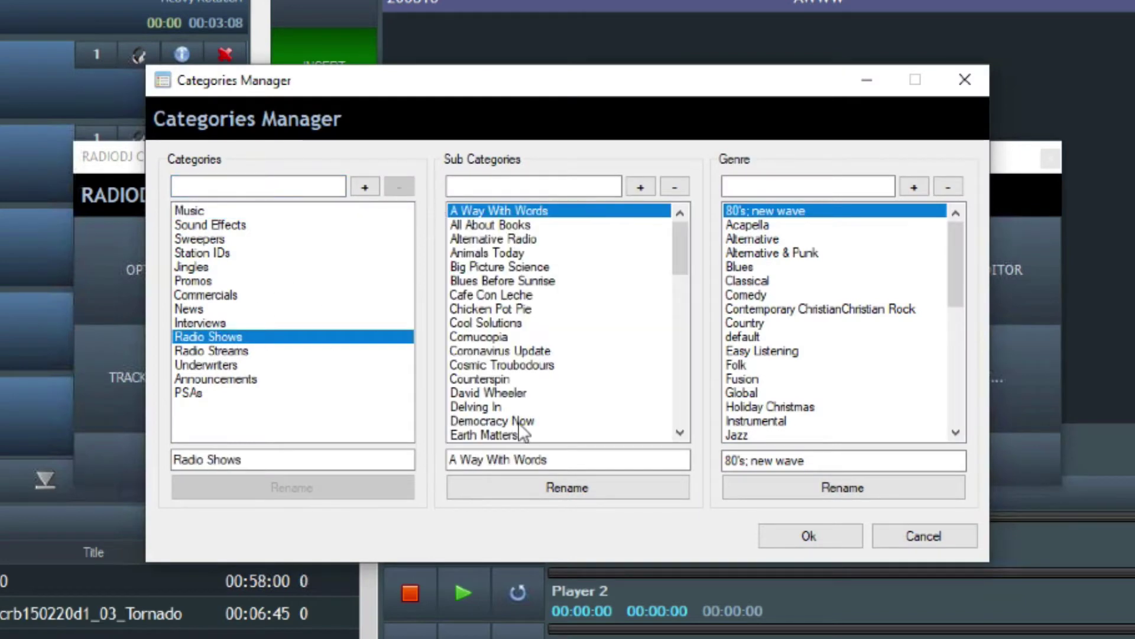
left_click(478, 186)
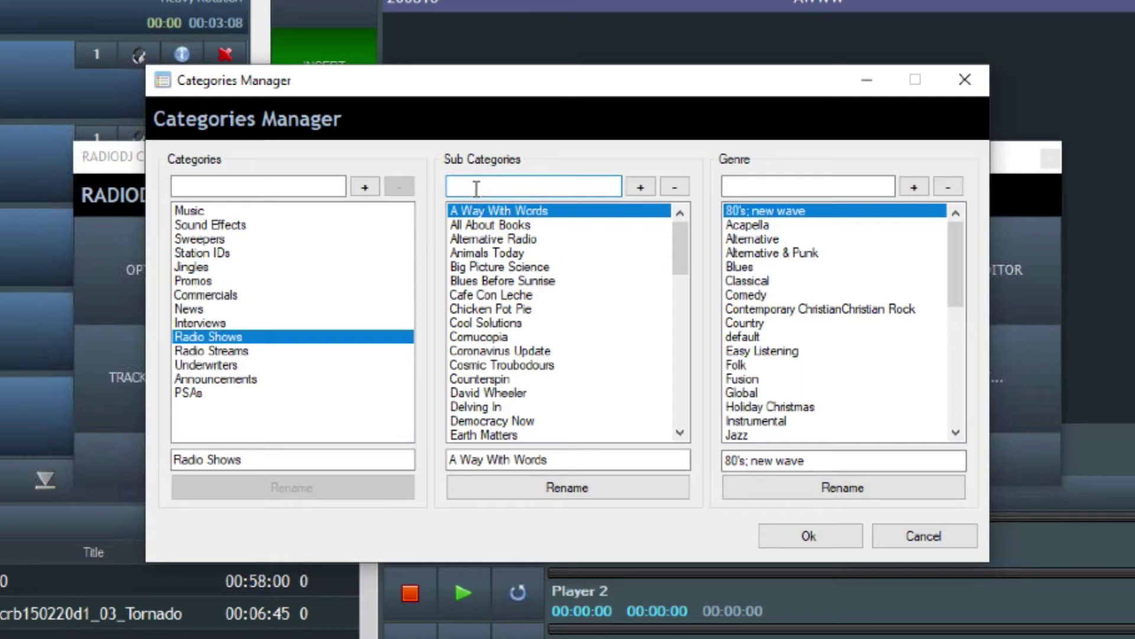
type("Artist Spotlight")
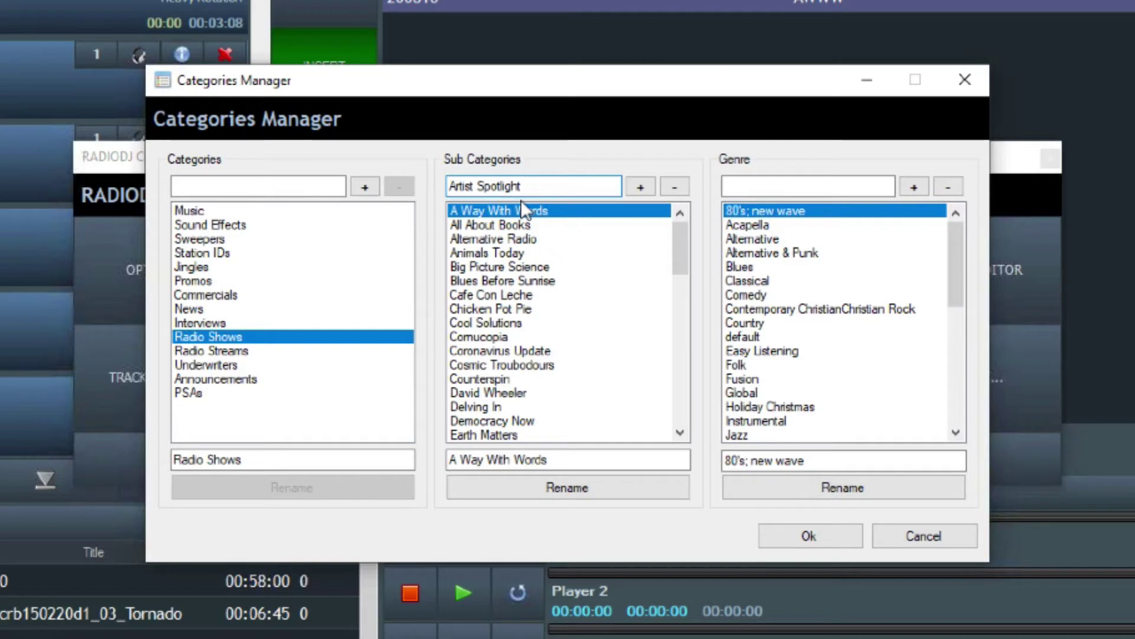
left_click(640, 186)
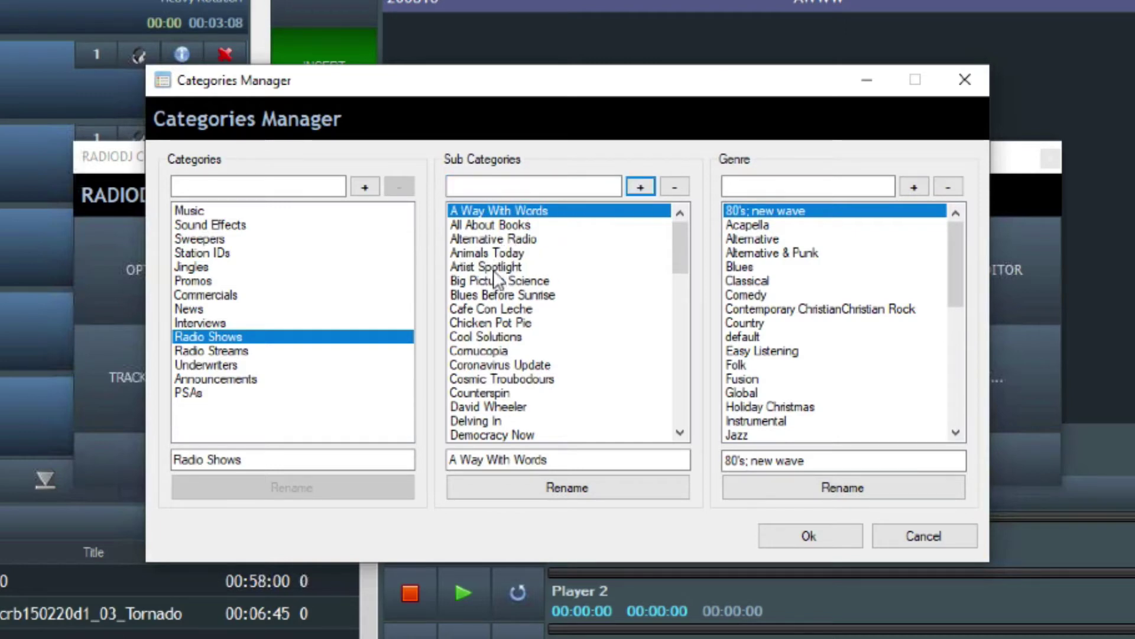
left_click(799, 532)
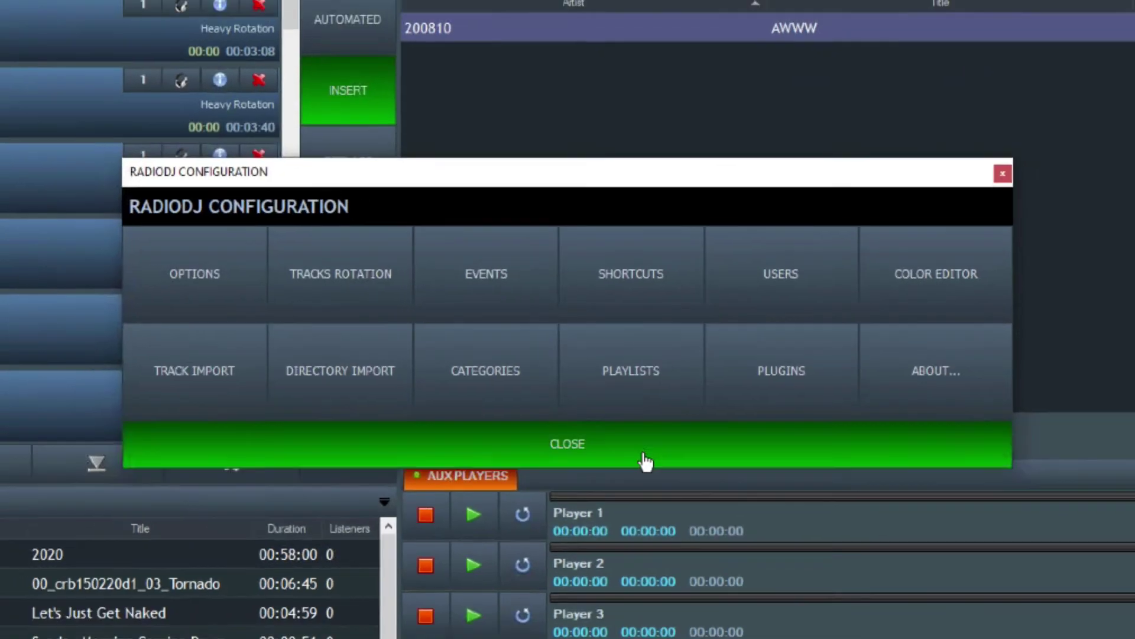
left_click(655, 473)
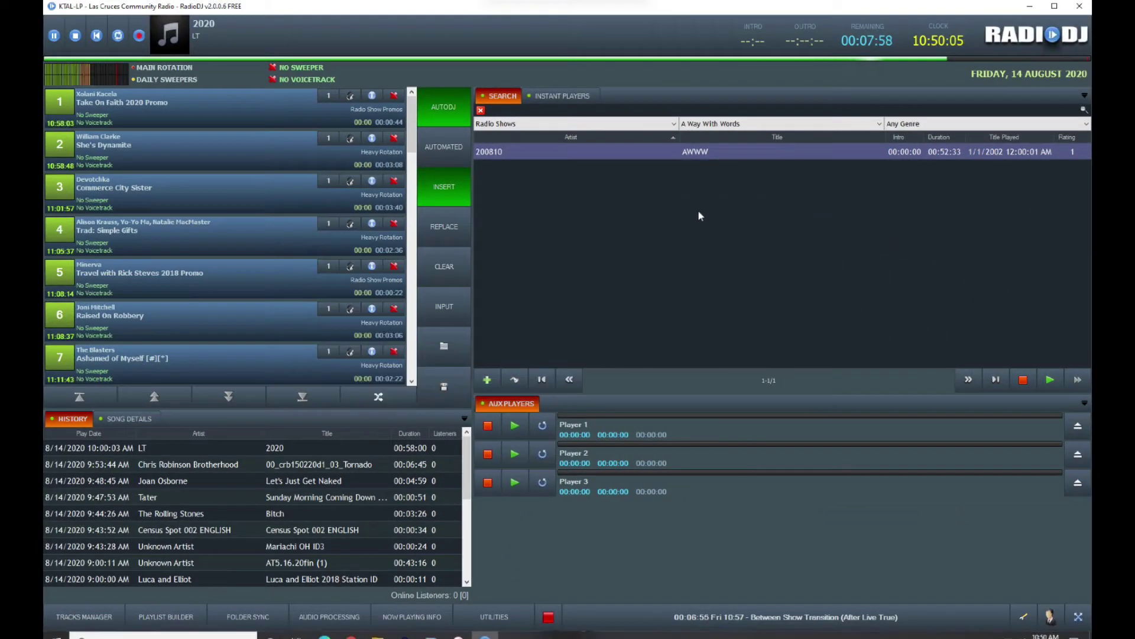
Filter the Radio Shows track search to the Artist Spotlight subcategory.
left_click(720, 125)
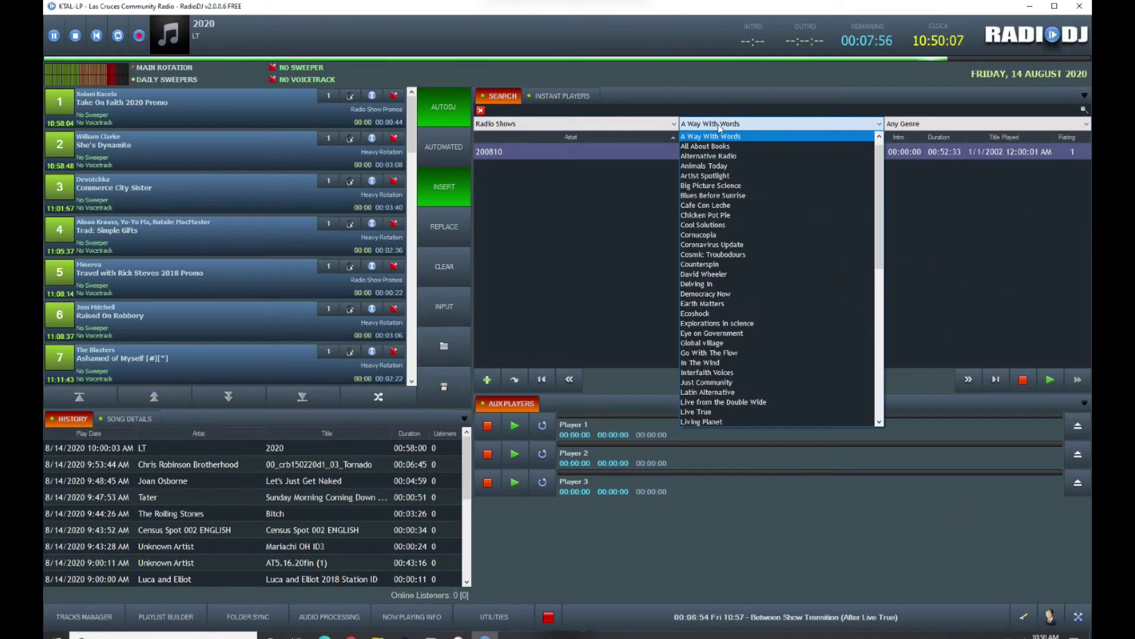
left_click(711, 176)
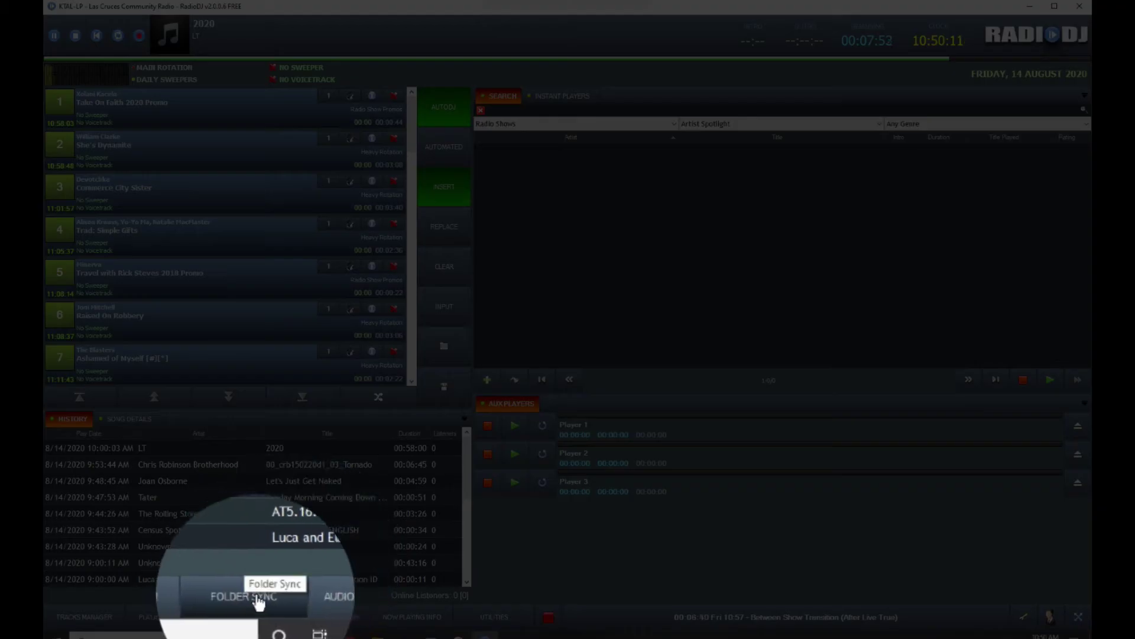
In Folder Sync, set up an entry with category Radio Shows, subcategory Artist Spotlight and genre Rock.
left_click(248, 617)
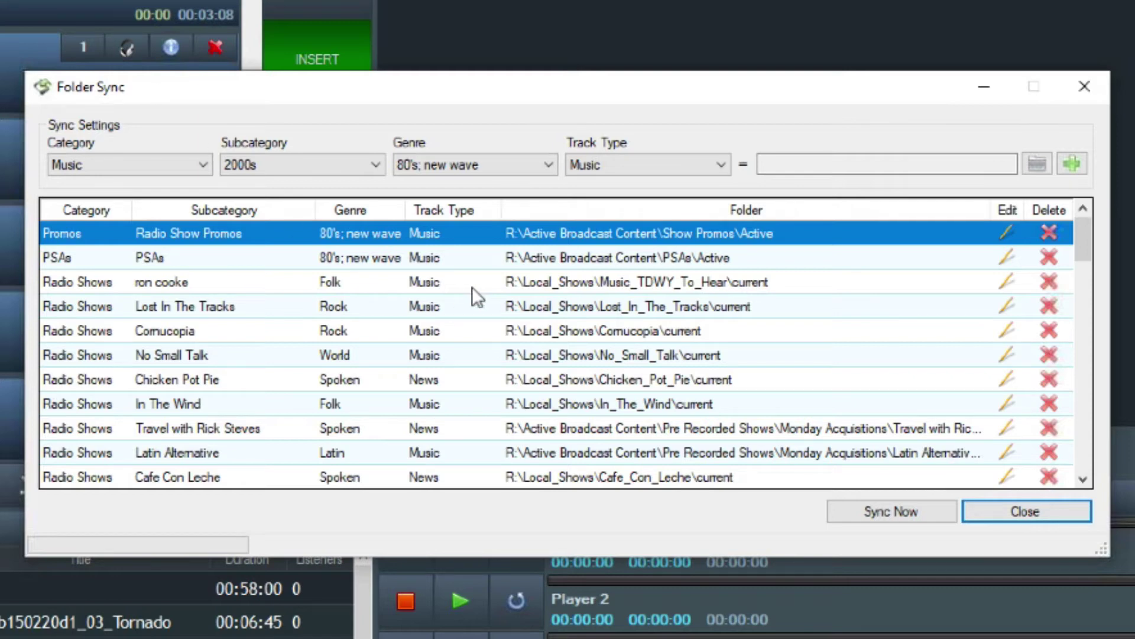
left_click(256, 312)
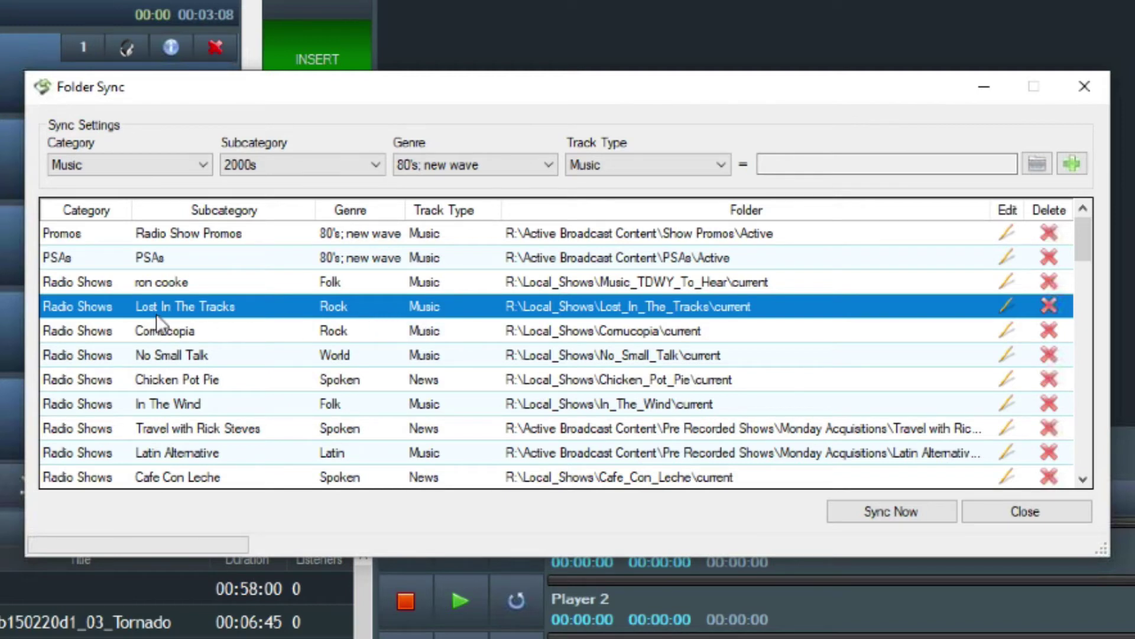
left_click(96, 157)
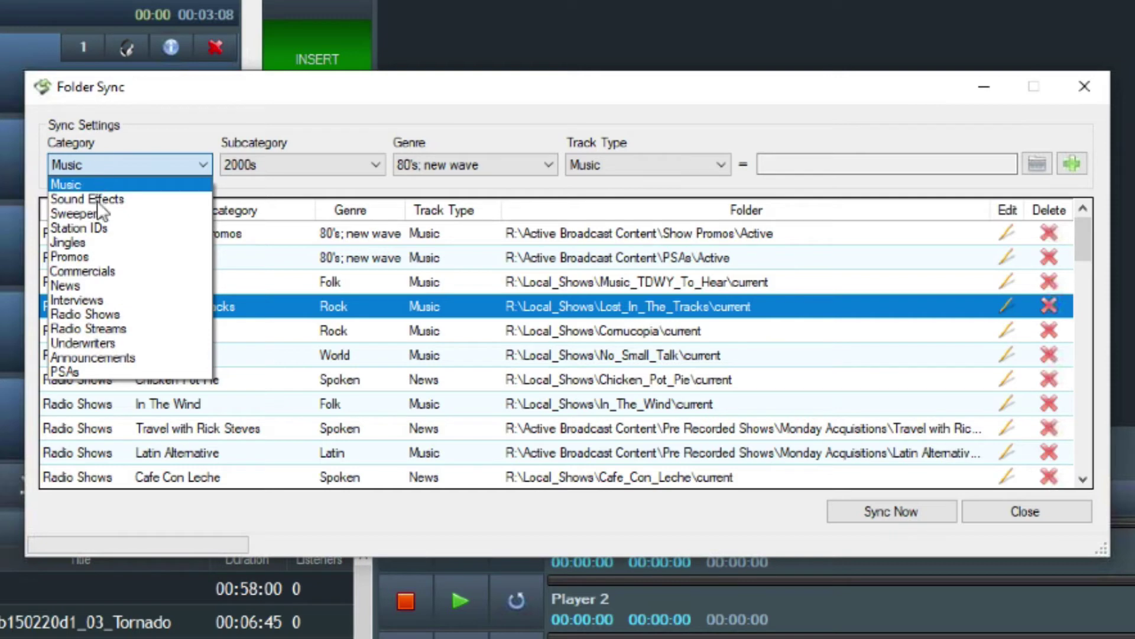
left_click(101, 310)
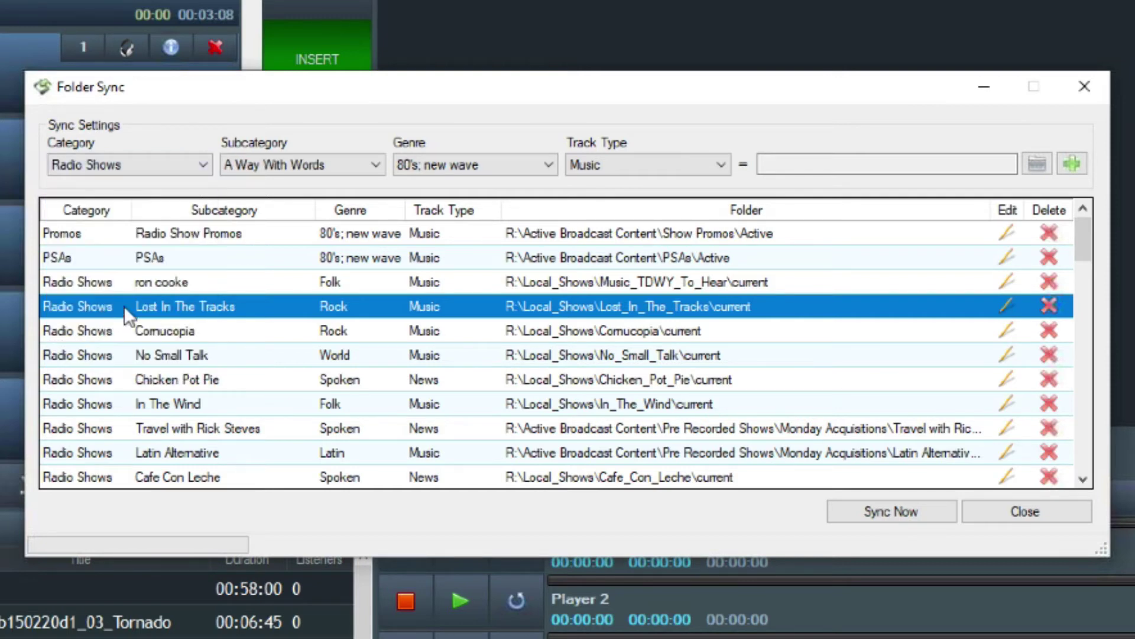
left_click(282, 164)
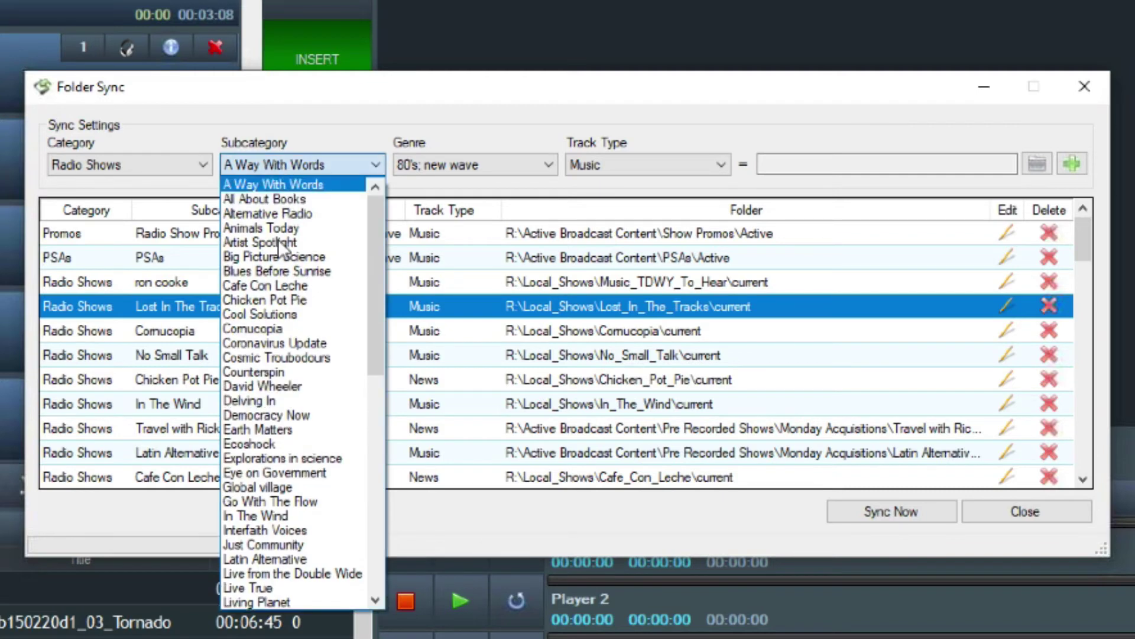
left_click(268, 242)
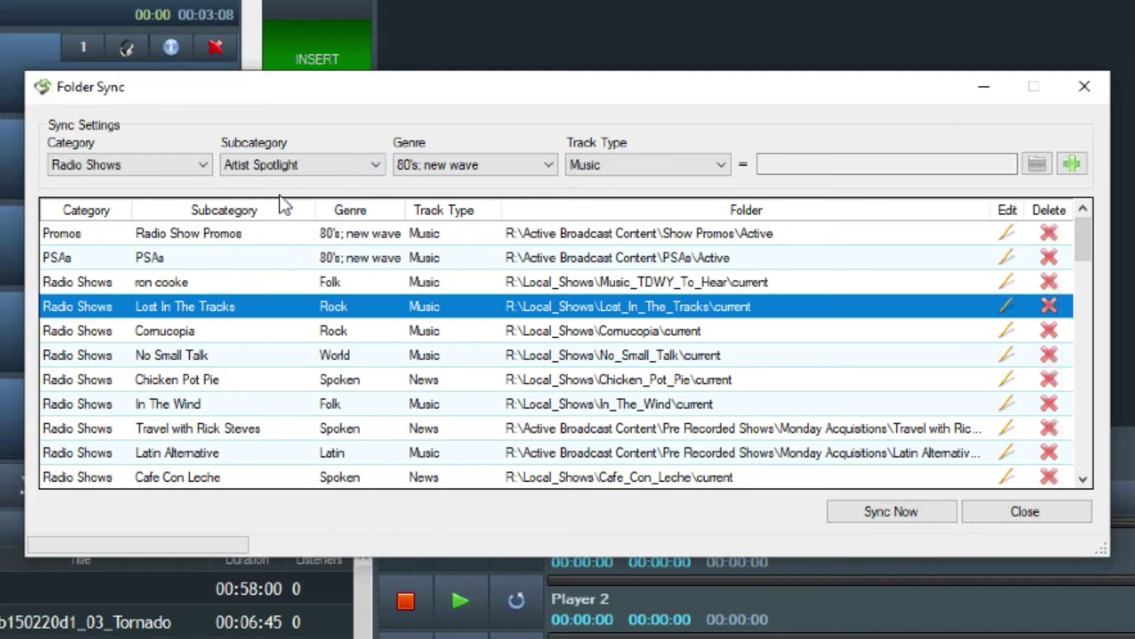
left_click(442, 165)
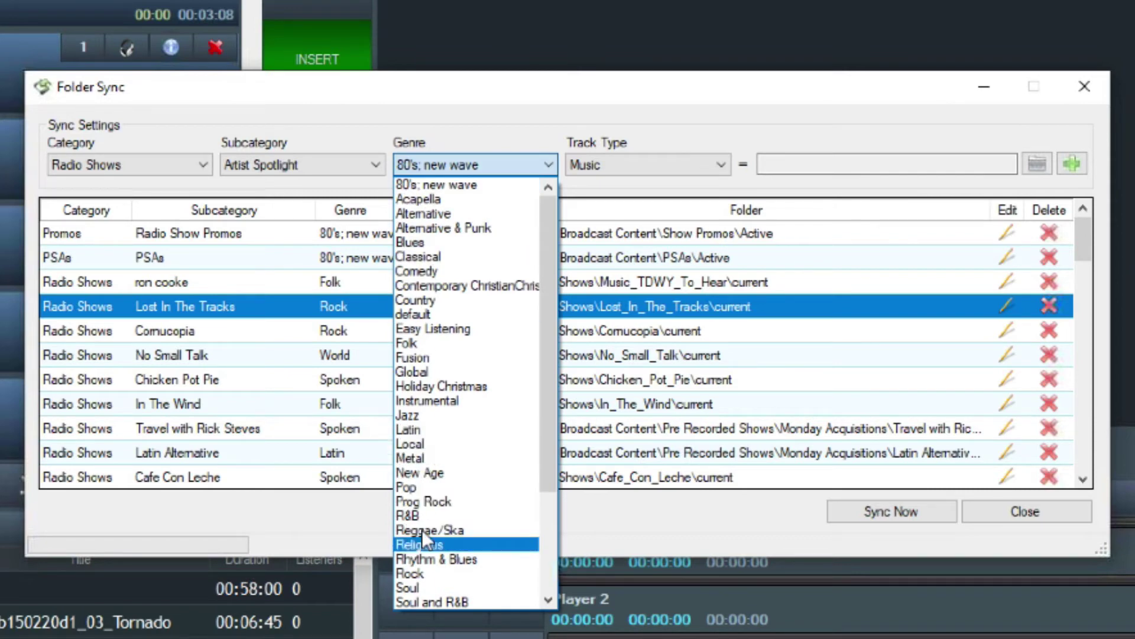
left_click(420, 572)
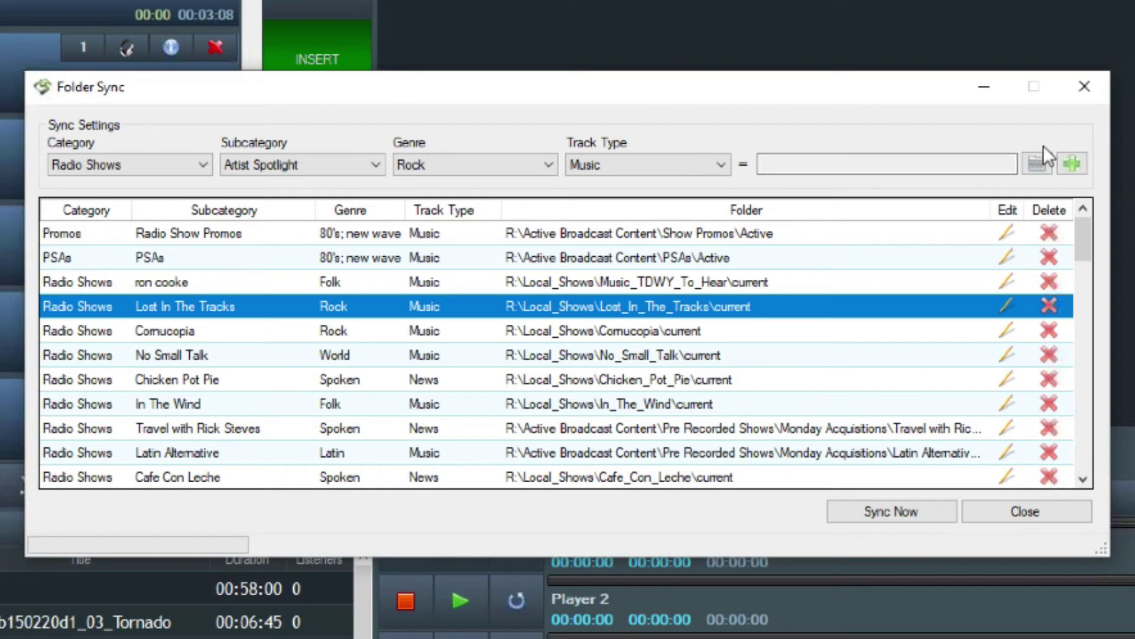
Choose R:\Local_Shows\Artist_Spotlight\current as the folder for the new sync entry.
left_click(1039, 162)
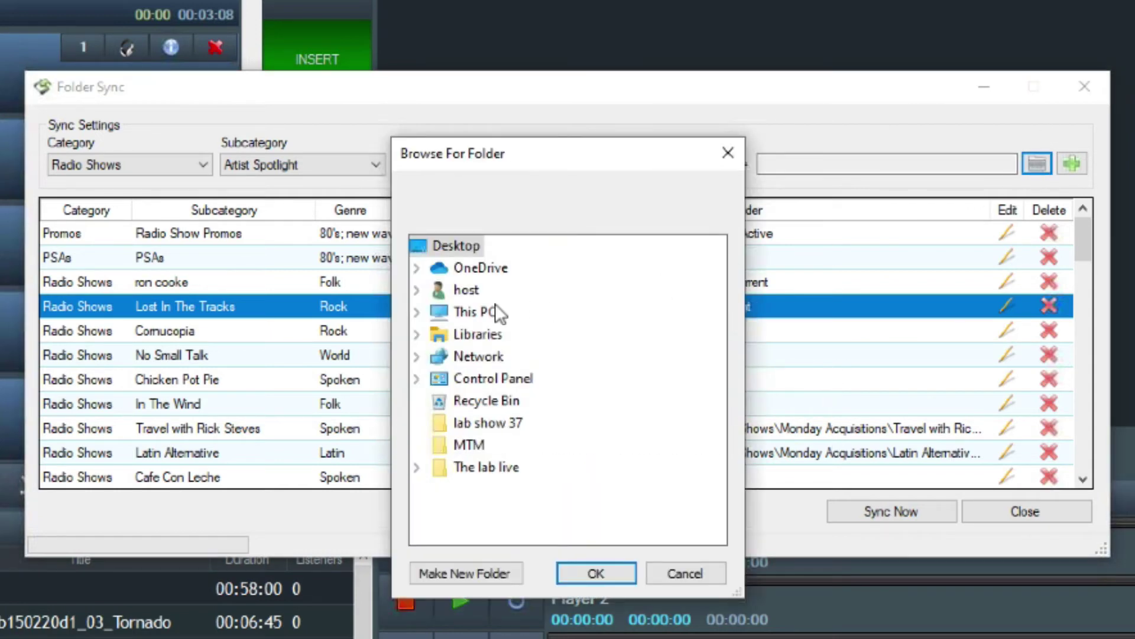
left_click(416, 313)
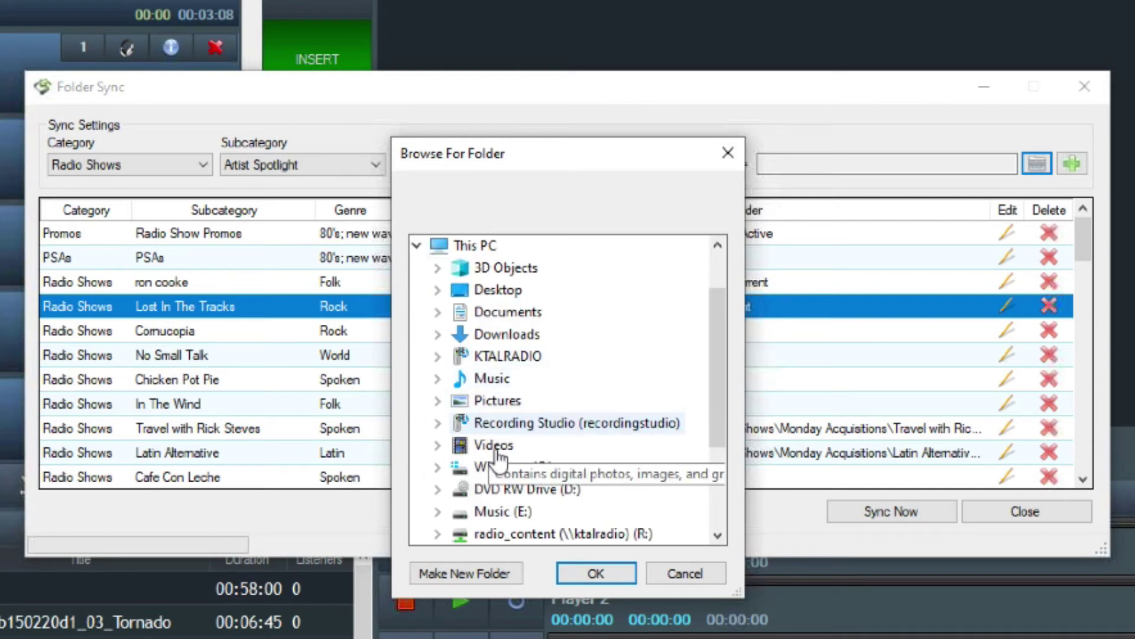
left_click(510, 532)
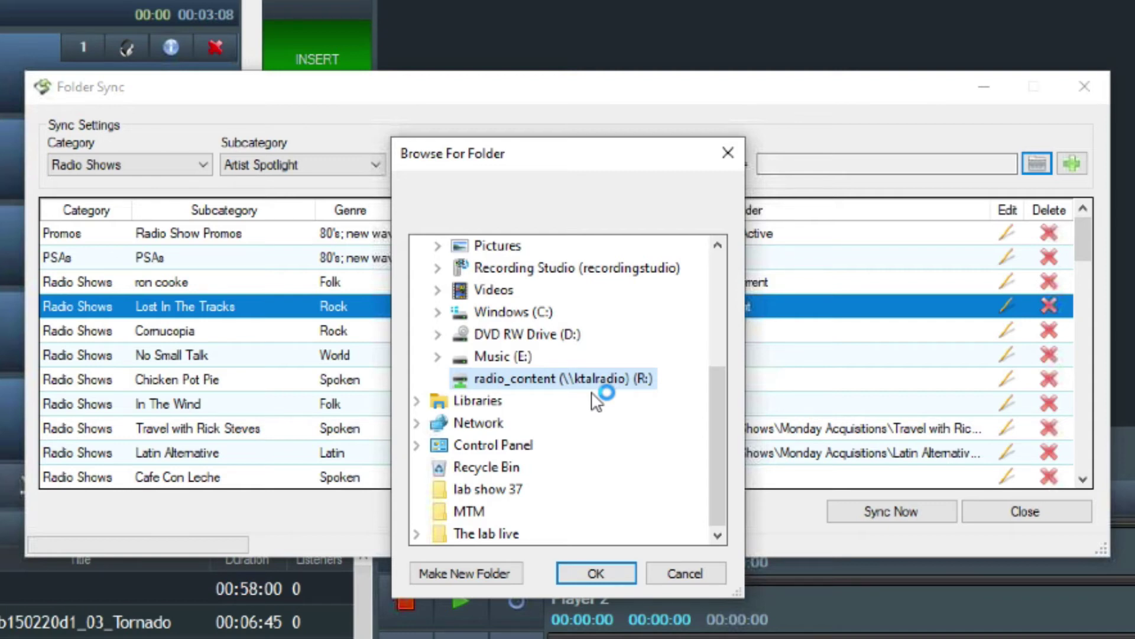
key("Down")
key("Down")
key("Down")
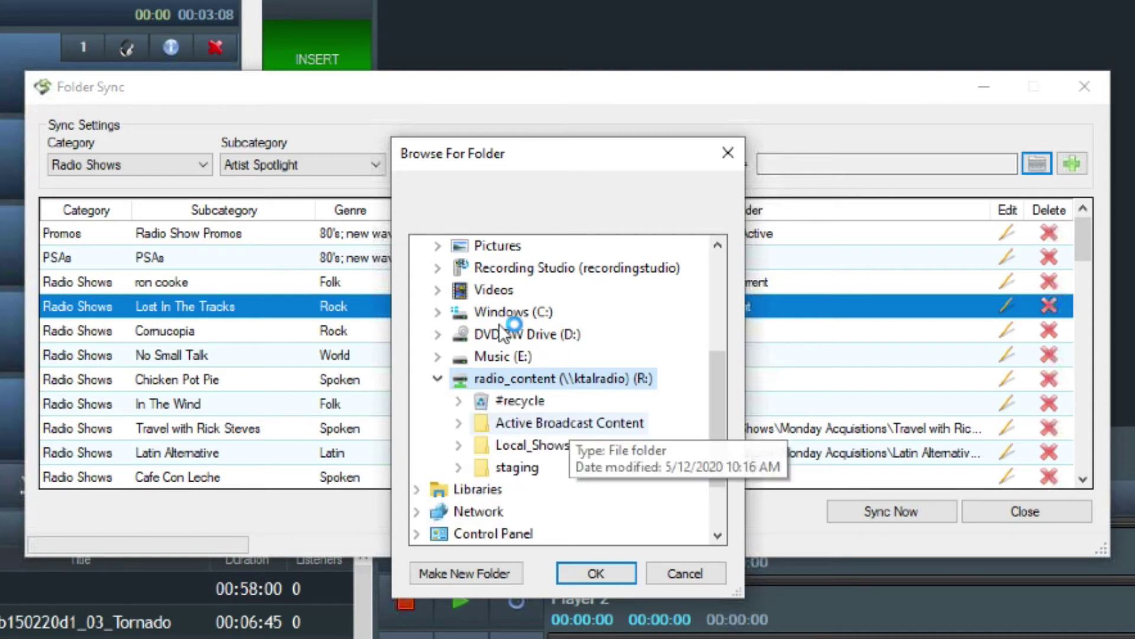
key("Right")
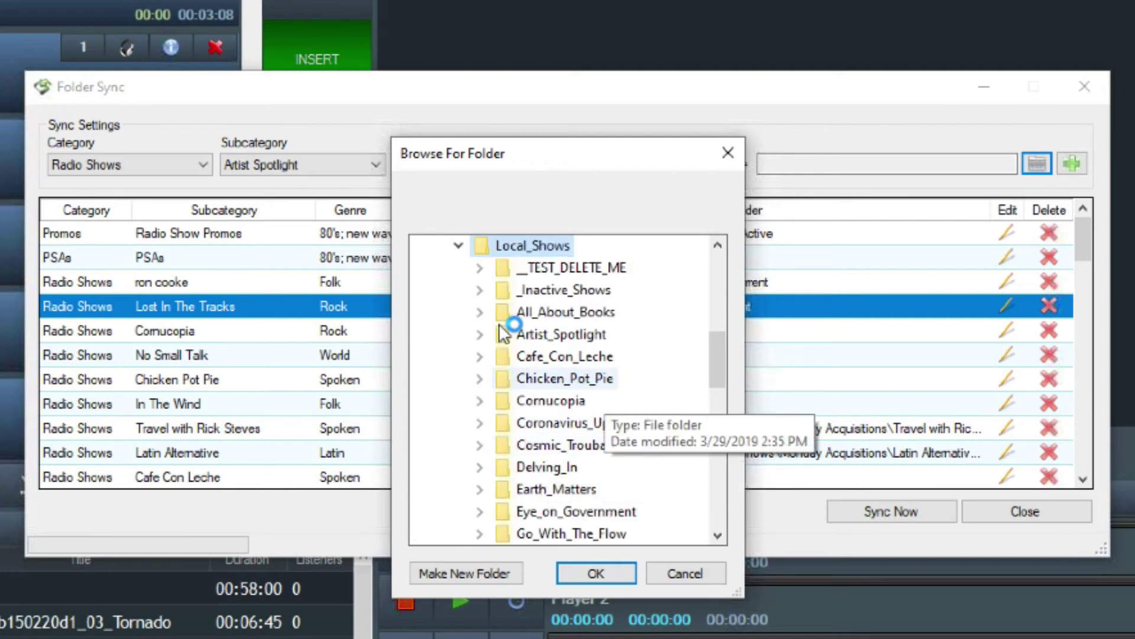
left_click(479, 334)
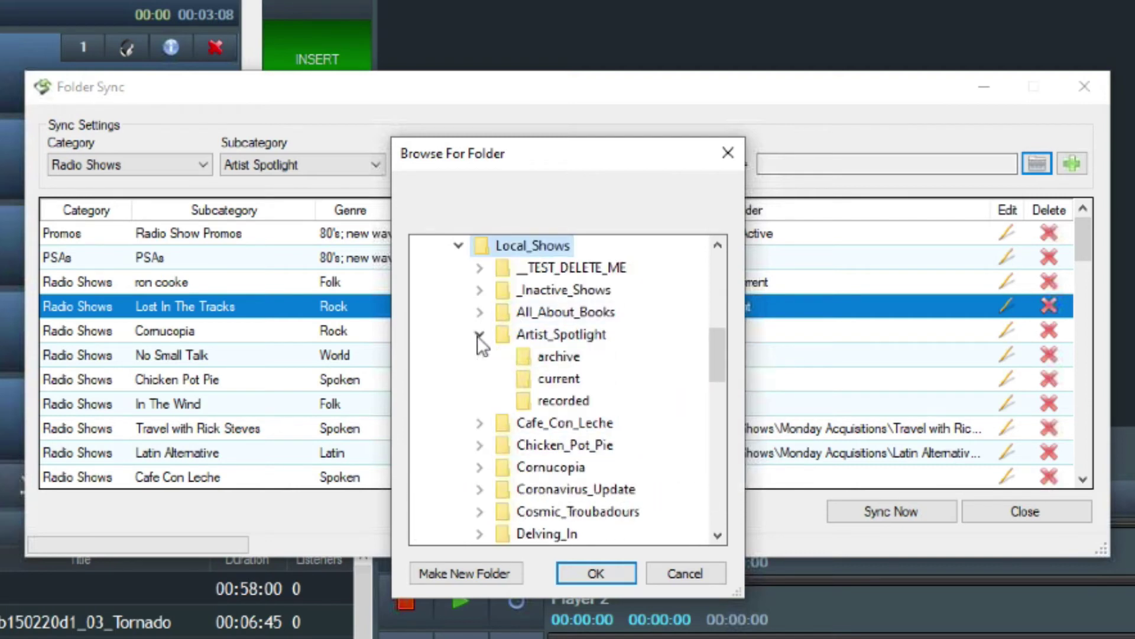
left_click(565, 380)
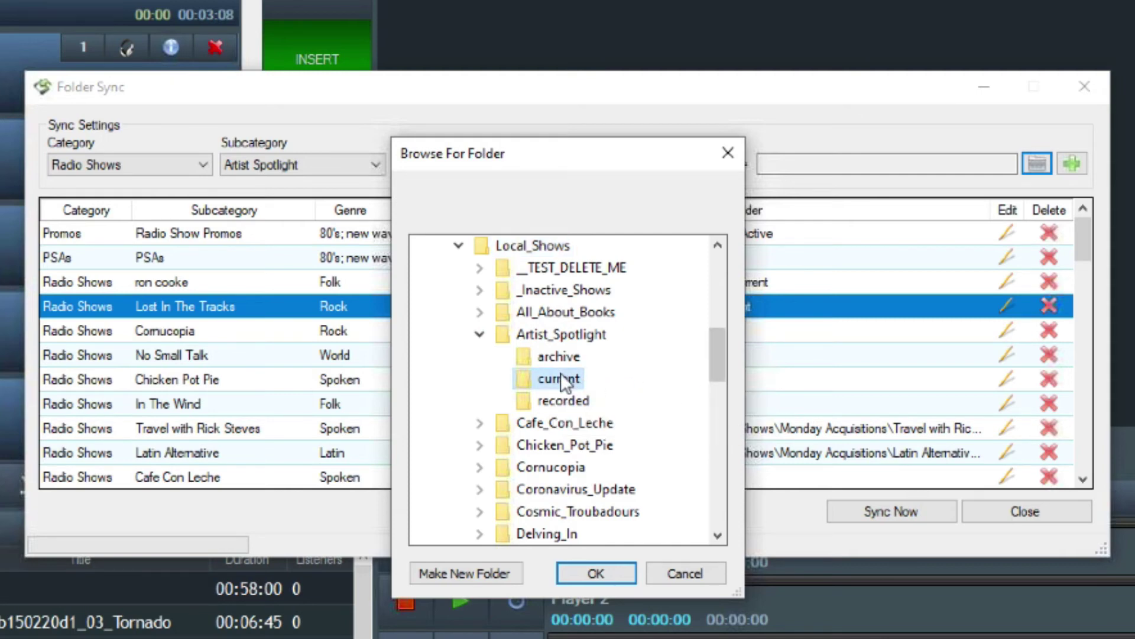
left_click(601, 571)
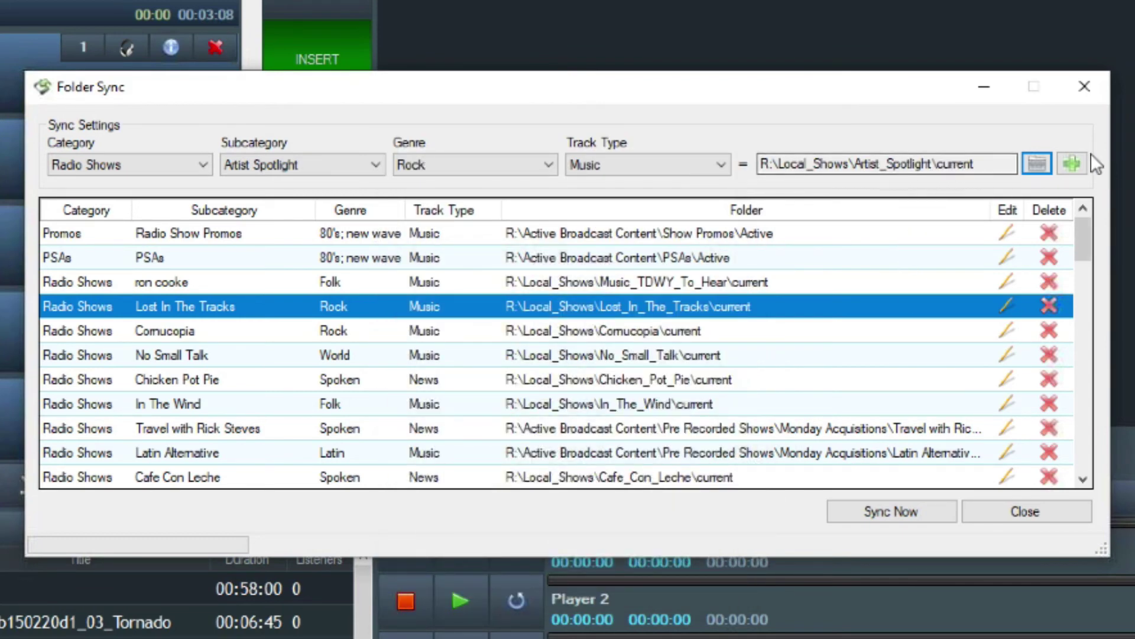
Add the Artist Spotlight entry to the folder sync list, run the sync and close Folder Sync.
left_click(1072, 163)
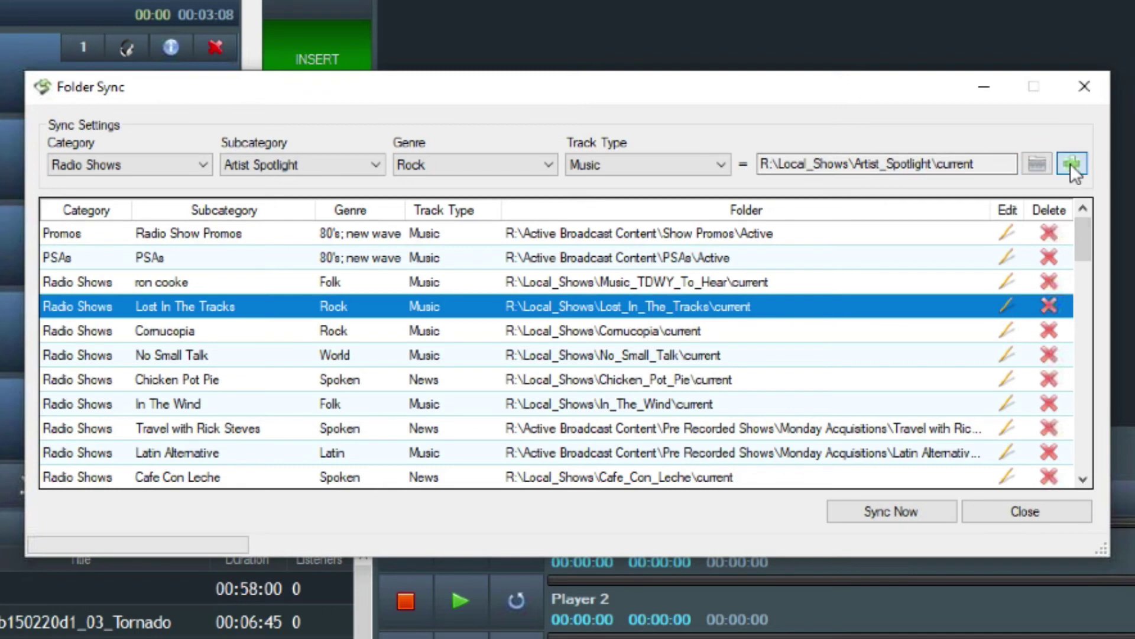
scroll(1086, 237, "down", 13)
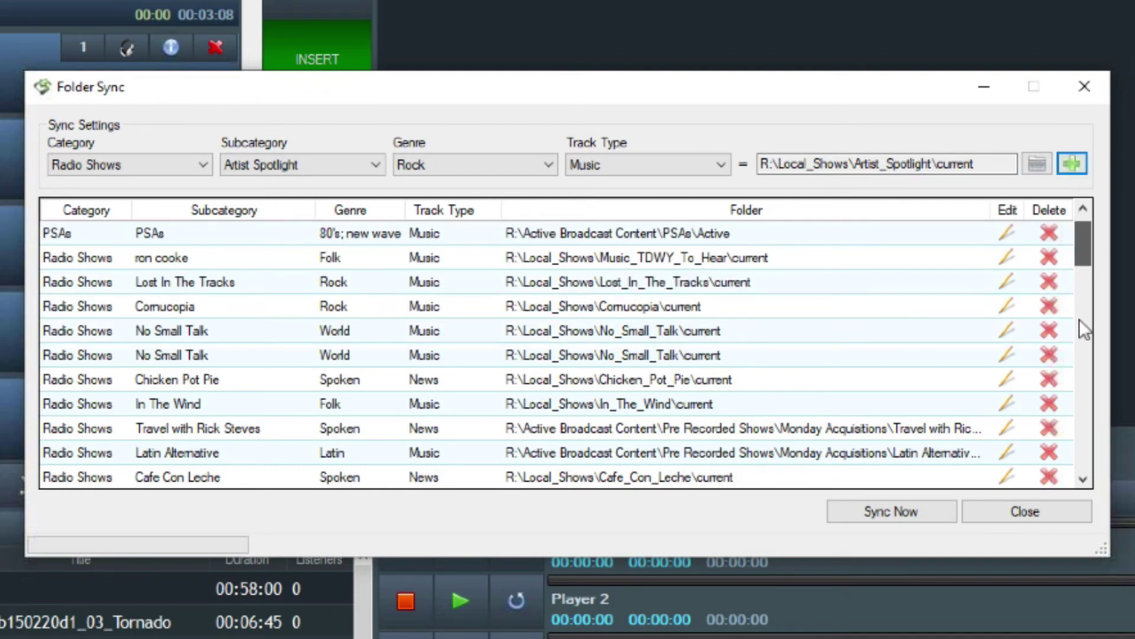
scroll(1085, 484, "down", 5)
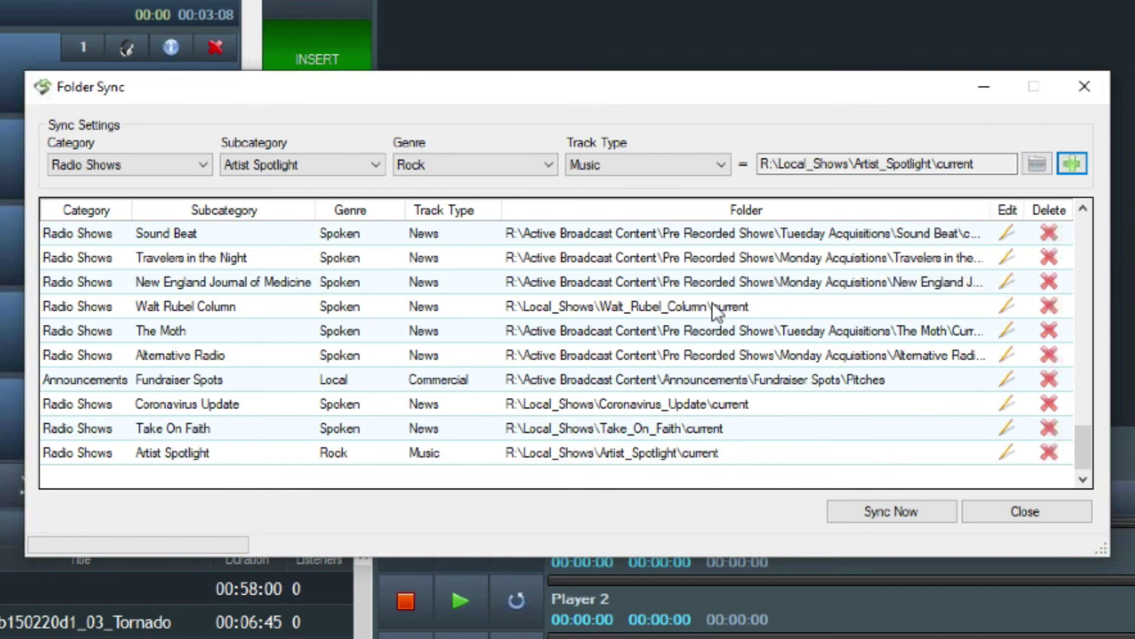
left_click(896, 508)
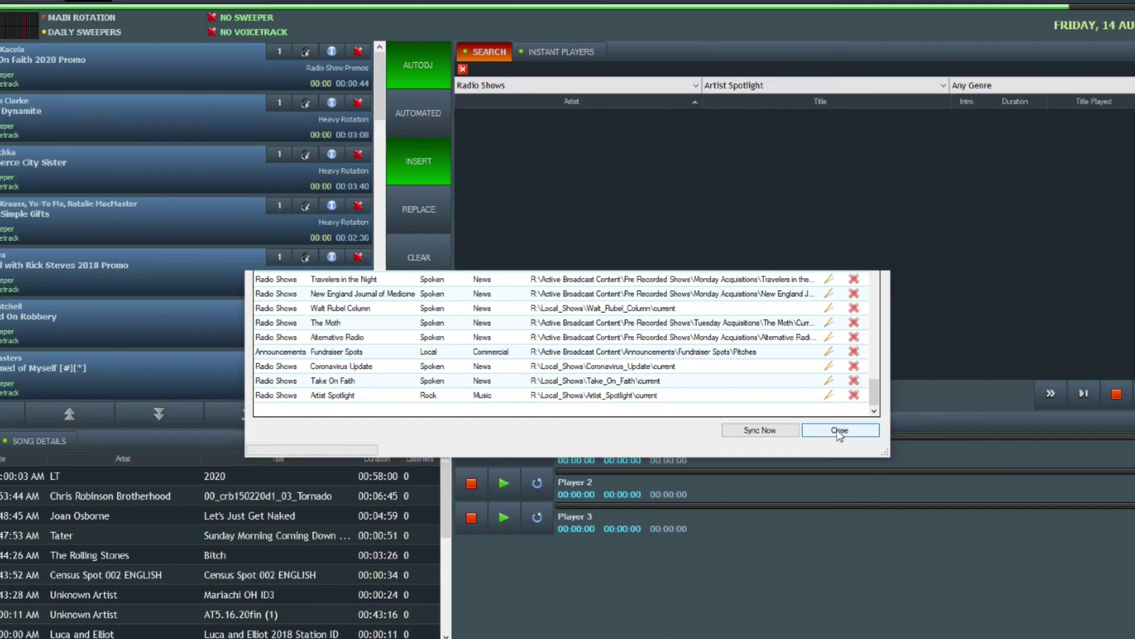
left_click(1020, 511)
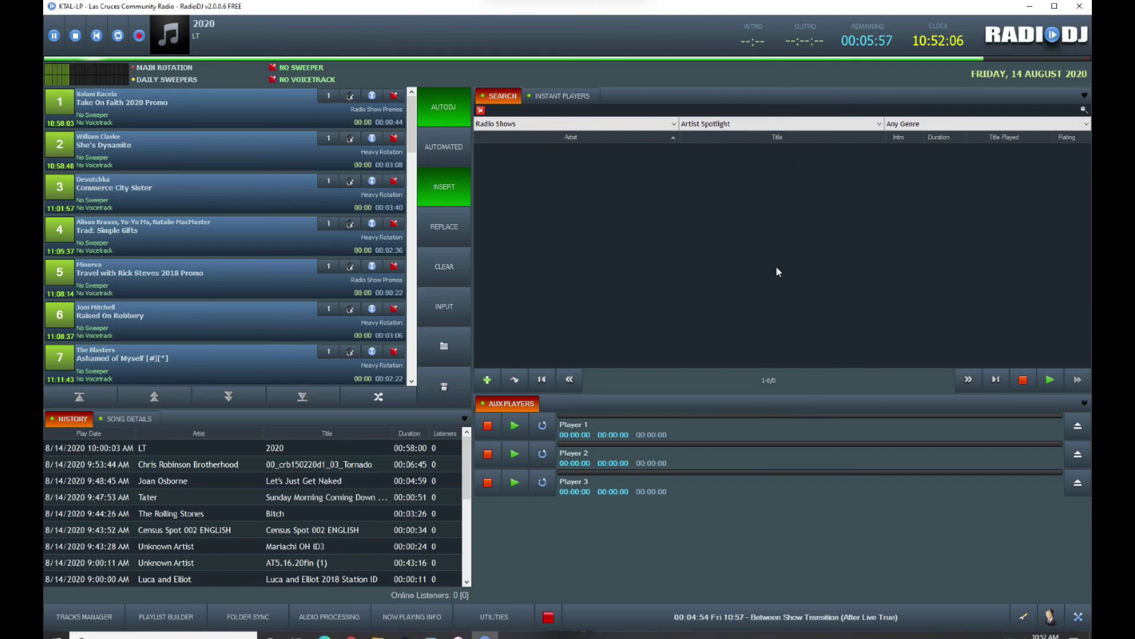
Refresh the track search by switching the subcategory to Big Picture Science and back to Artist Spotlight.
left_click(720, 124)
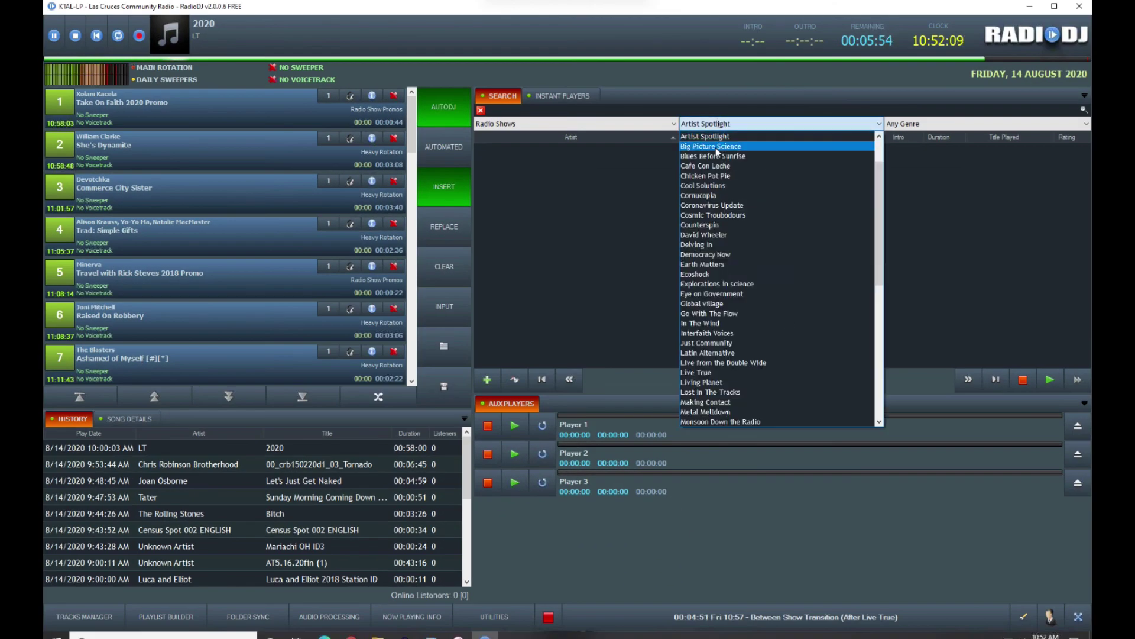
left_click(718, 147)
left_click(719, 123)
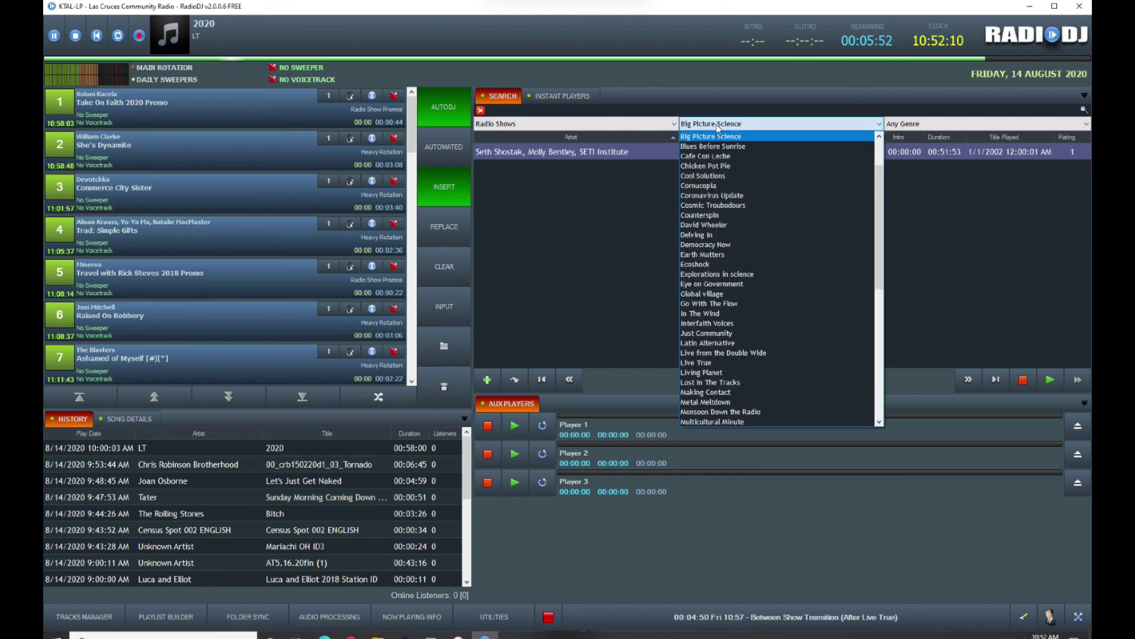
scroll(720, 165, "up", 3)
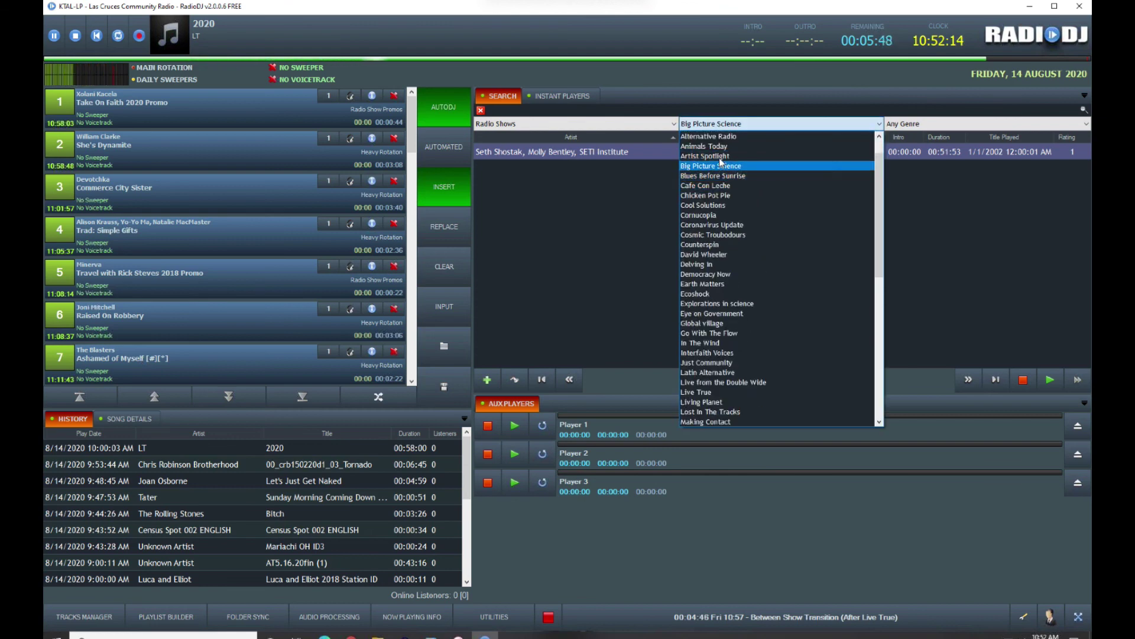
left_click(705, 156)
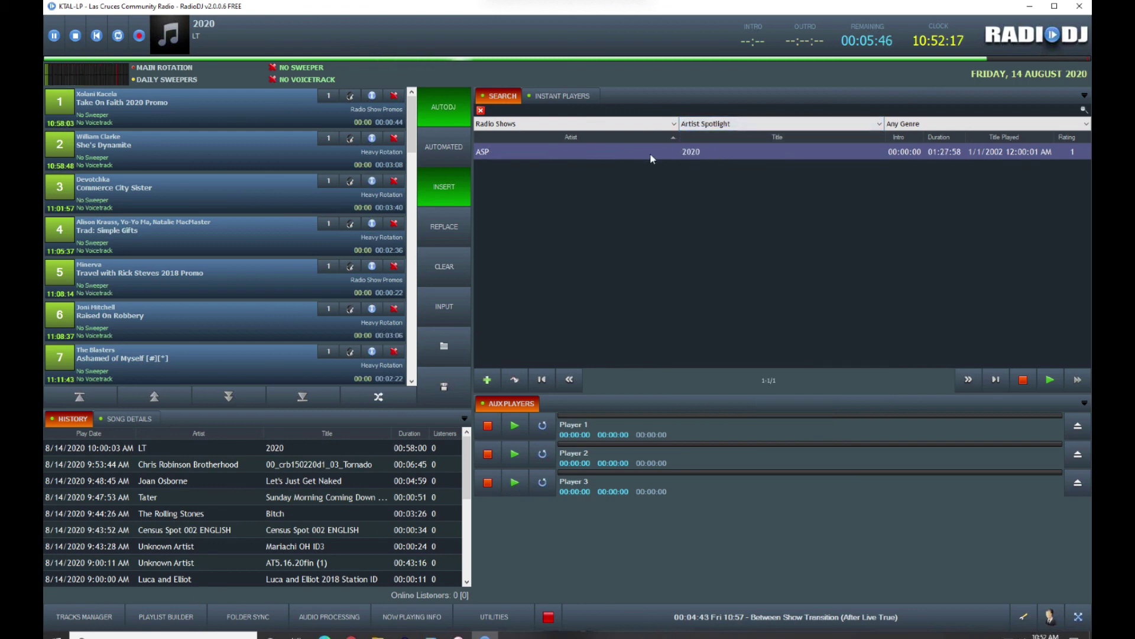